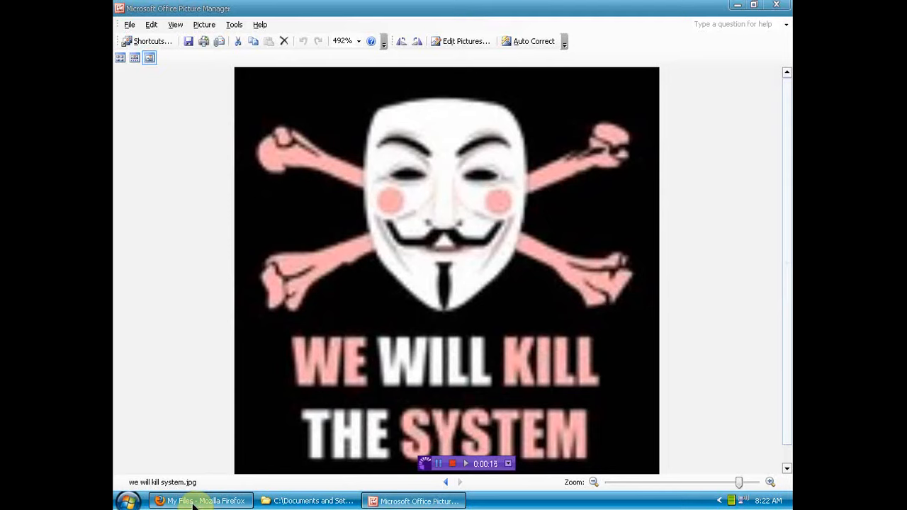
Switch from Picture Manager to the MediaFire 'My Files' list in Firefox
click(192, 501)
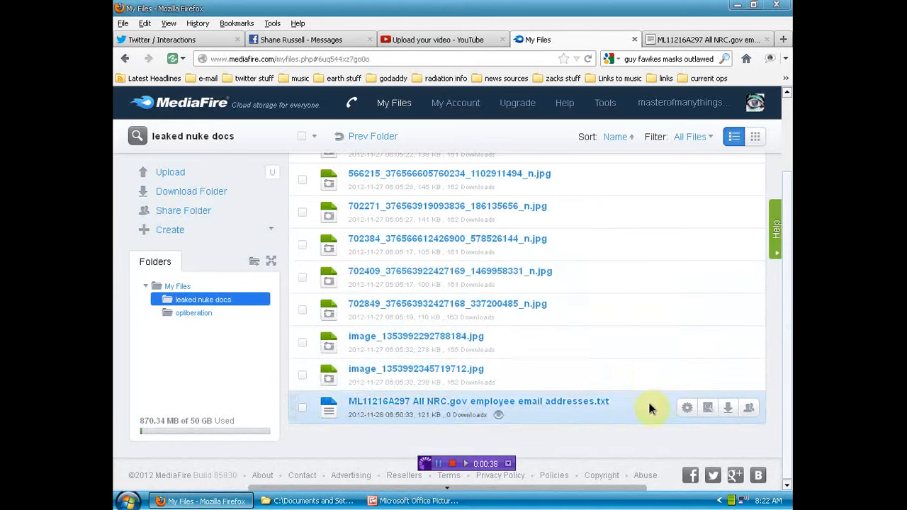
Bring up the File Action choices for 'ML11216A297 All NRC.gov employee email addresses.txt'
click(560, 406)
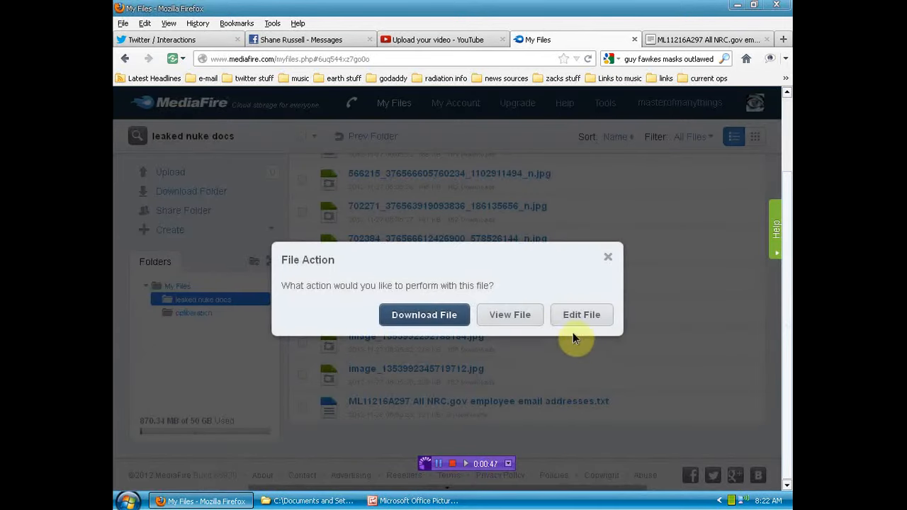
View the NRC.gov email list in the online viewer and scroll from page 1 to page 6 of 97
click(510, 315)
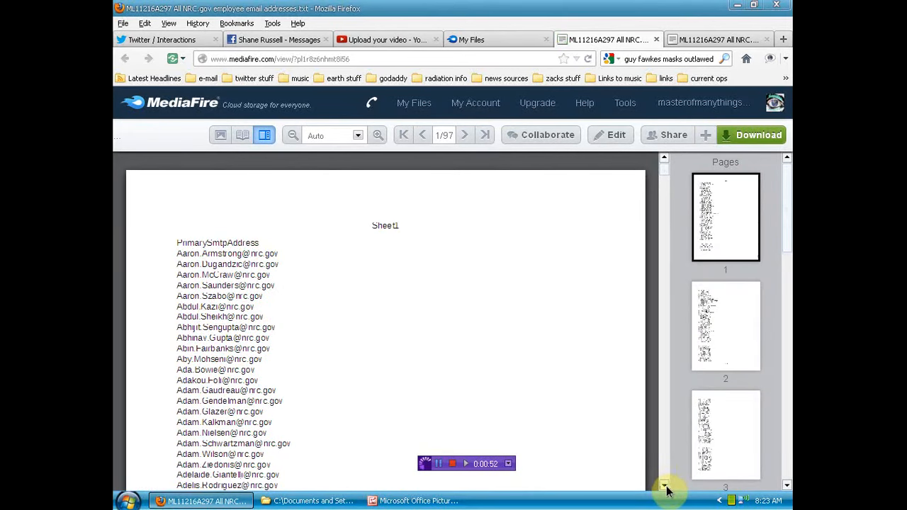
click(665, 486)
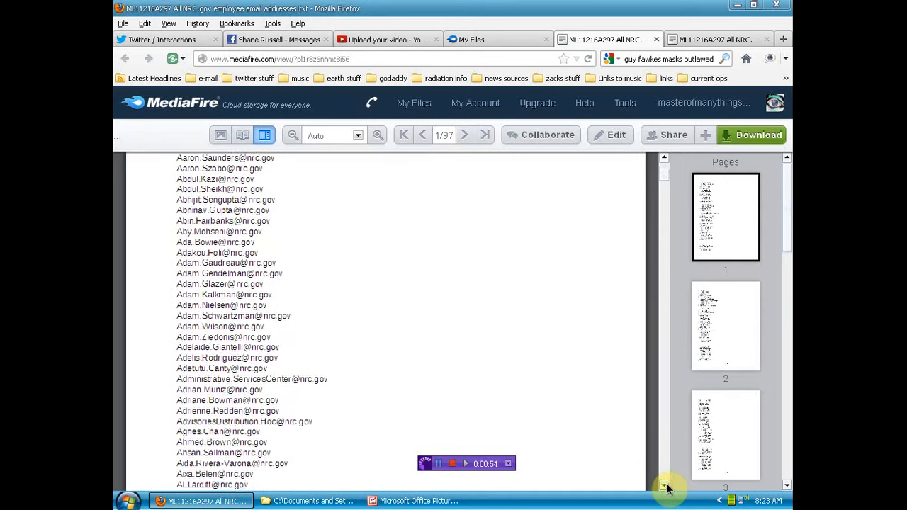
click(665, 486)
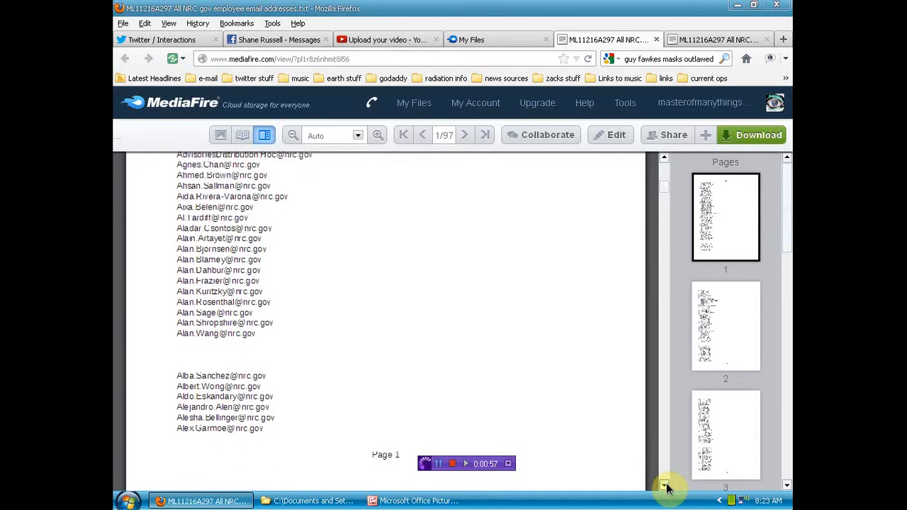
click(665, 486)
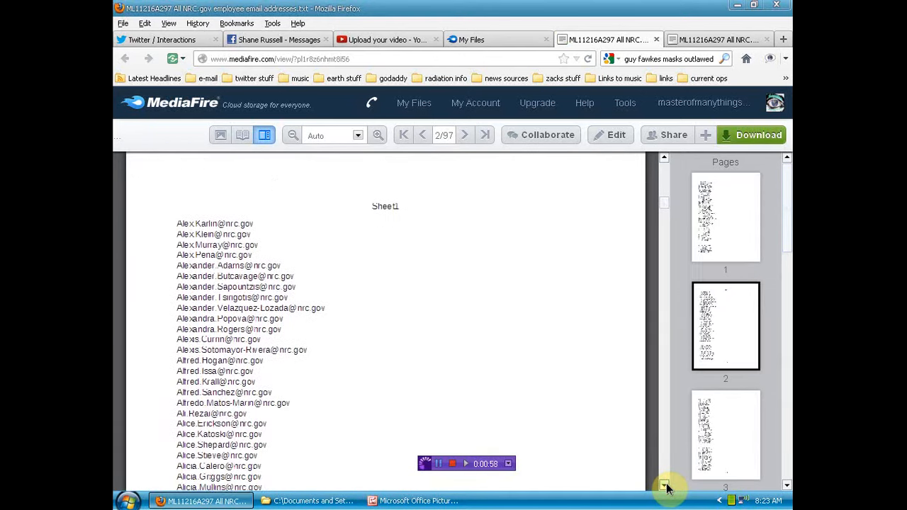
click(665, 486)
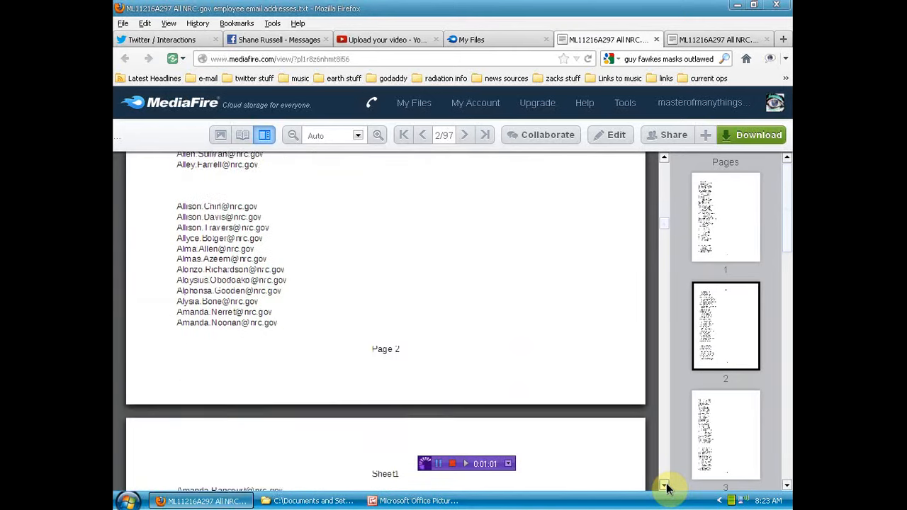
click(664, 486)
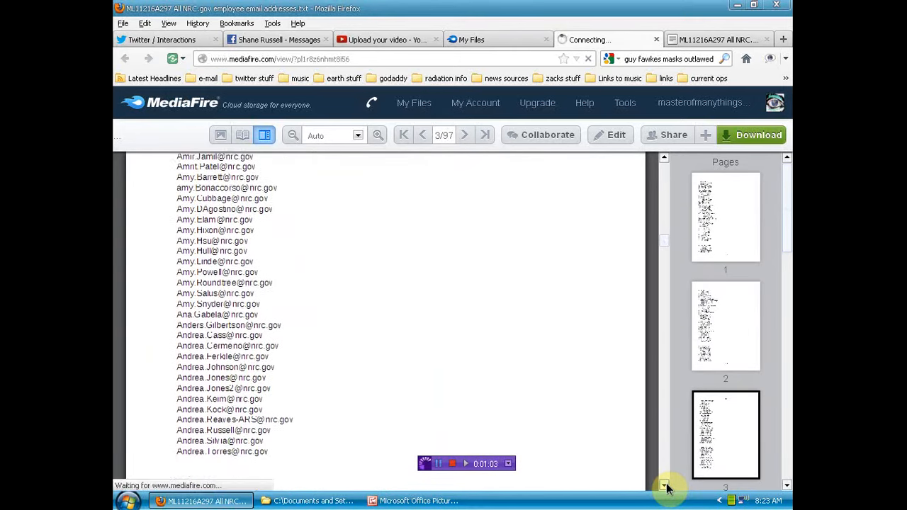
click(665, 486)
click(665, 486)
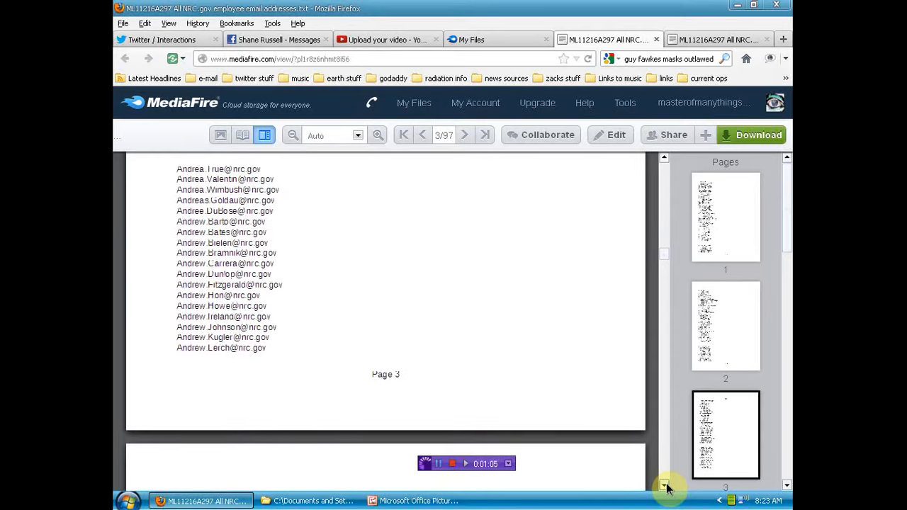
click(664, 486)
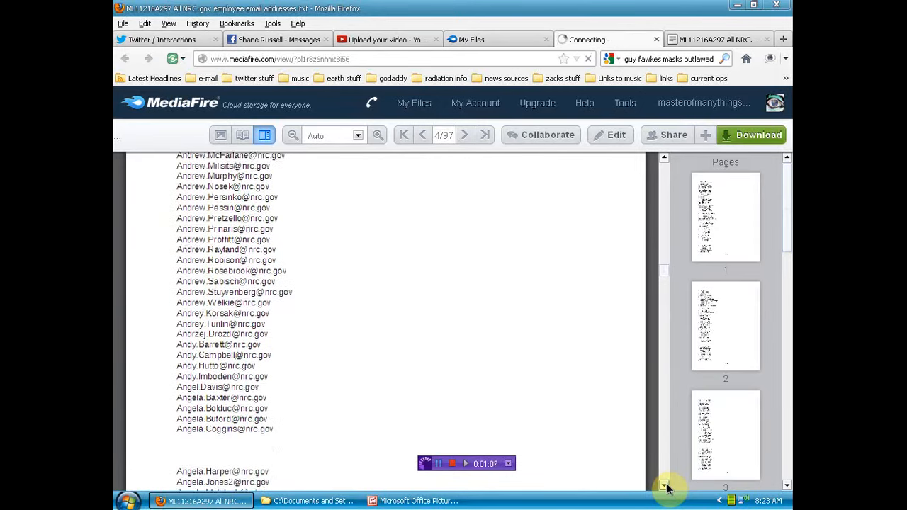
click(665, 486)
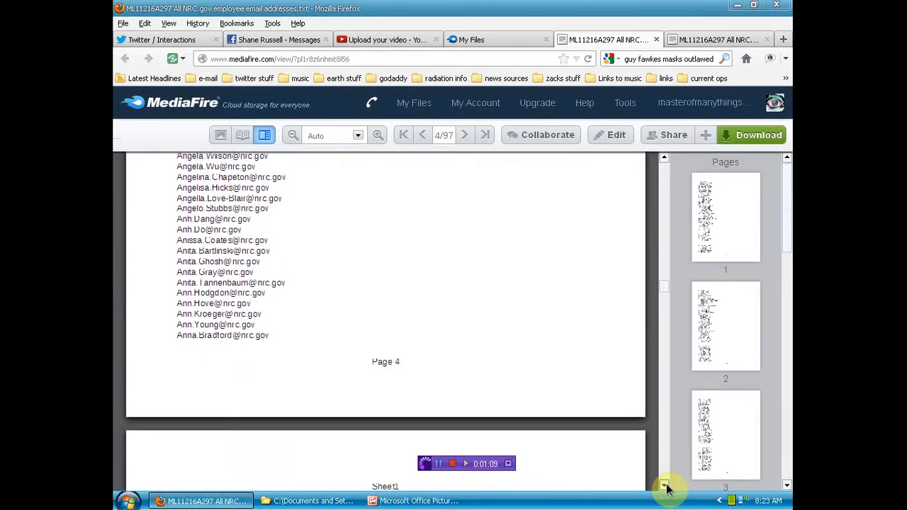
click(664, 486)
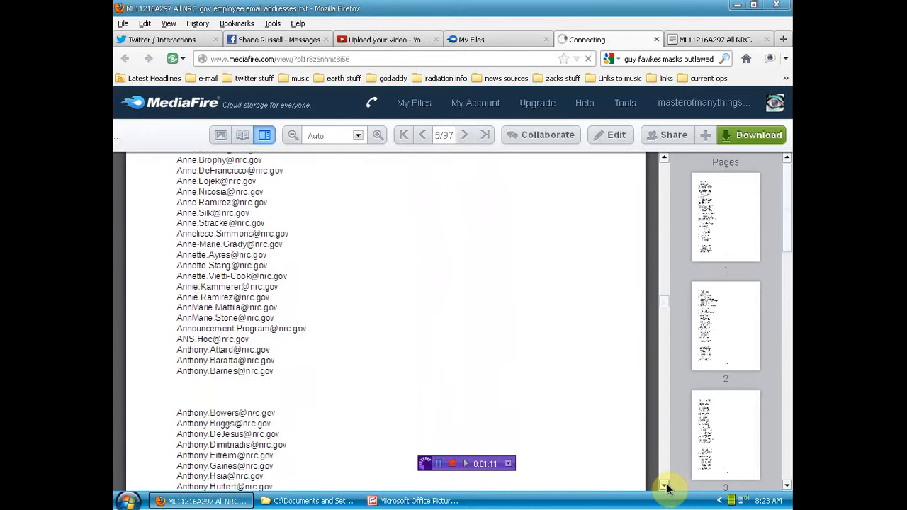
click(665, 486)
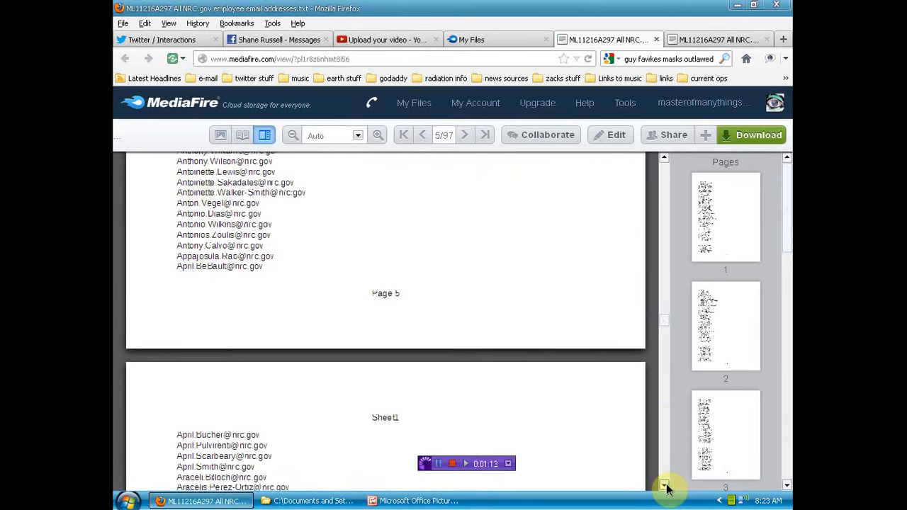
click(665, 486)
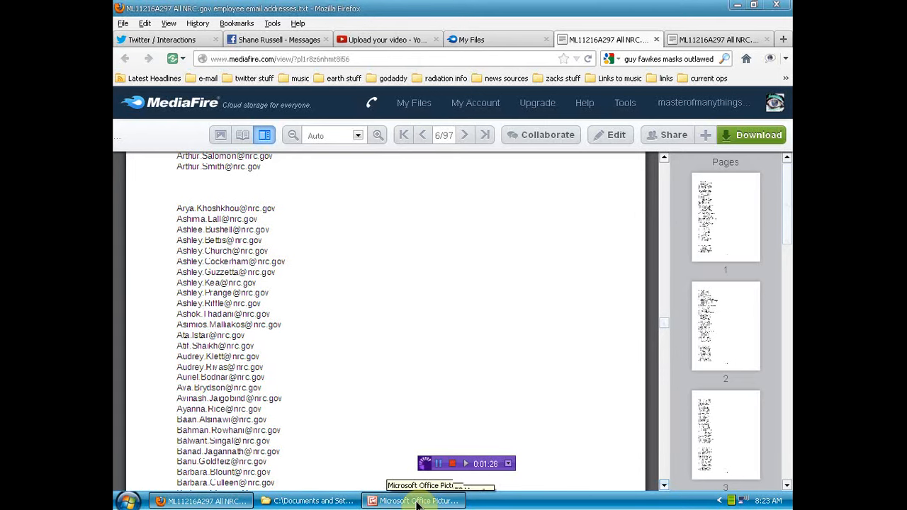
click(418, 501)
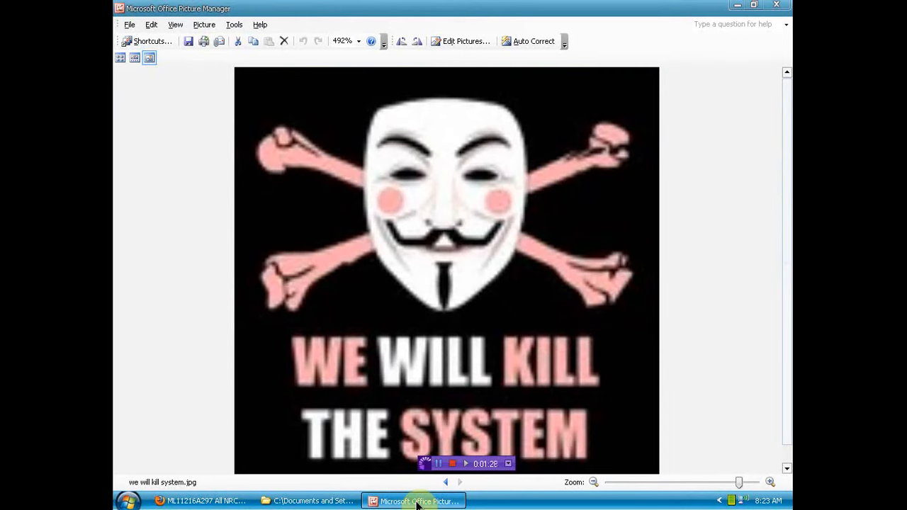
click(201, 501)
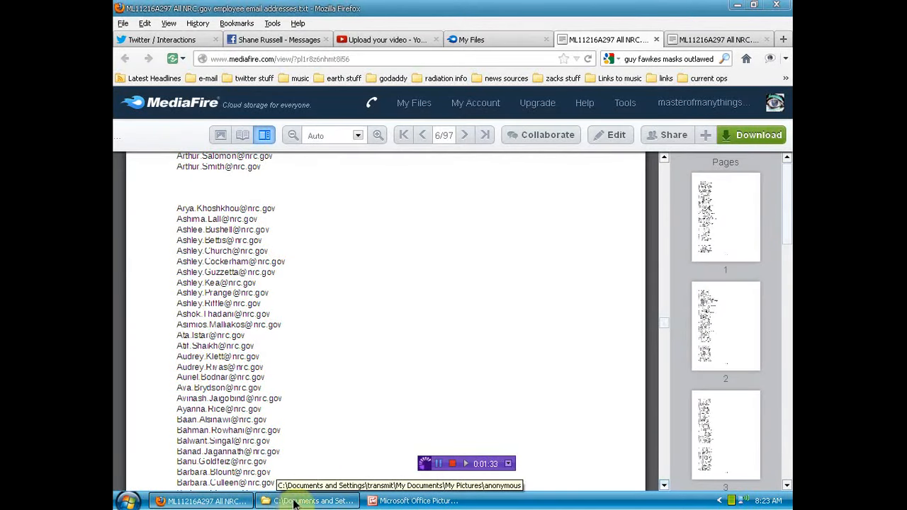
Return to the leaked nuke docs folder listing via the 'My Files' tab
click(472, 39)
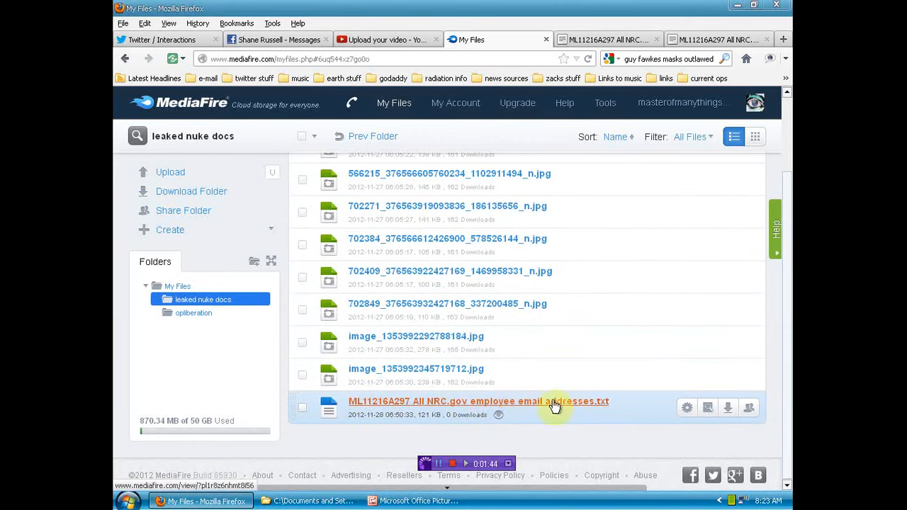
Switch back to the 'ML11216A297 All NRC...' document viewer tab
click(604, 40)
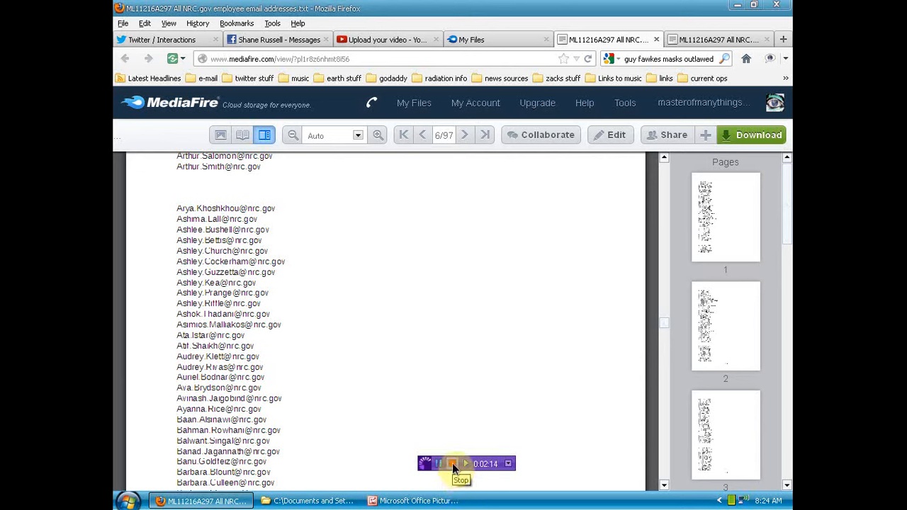
Bring the Guy Fawkes 'We Will Kill the System' picture in Picture Manager to the front
click(414, 501)
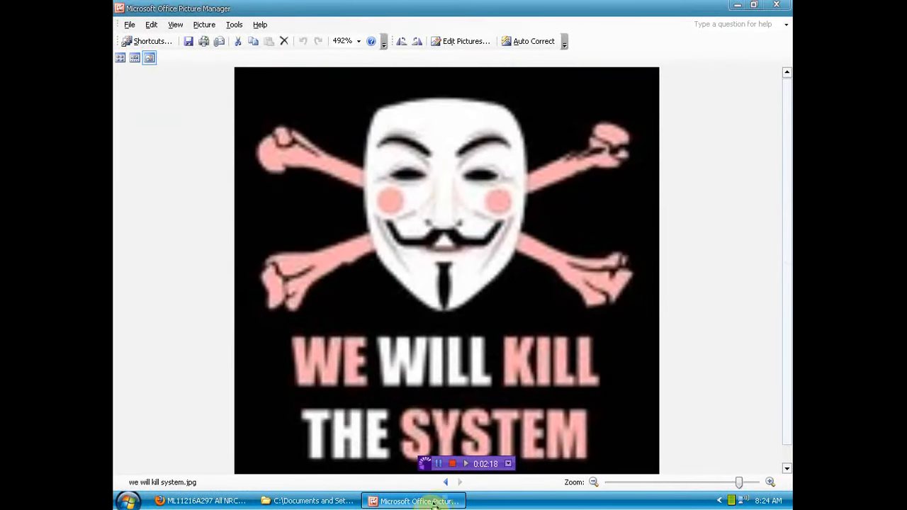